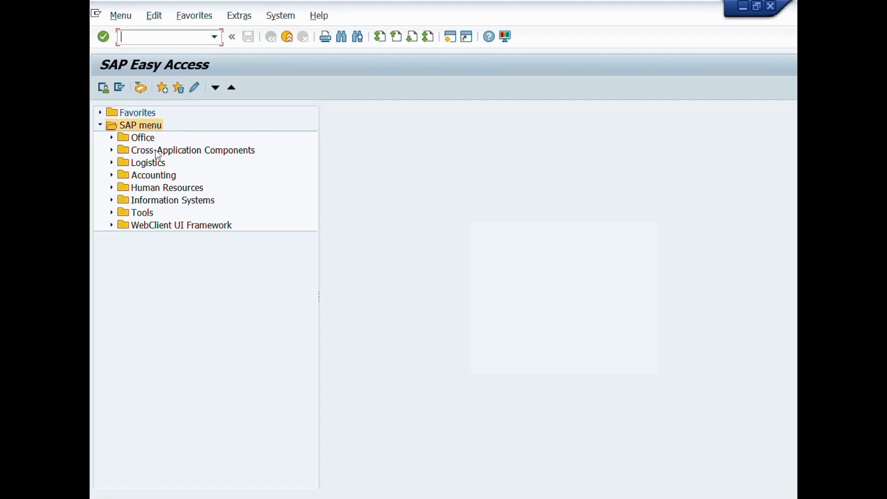
Expand Logistics and review its areas, from Materials Management to Plant Maintenance
{"action": "left_click", "coordinate": [156, 164]}
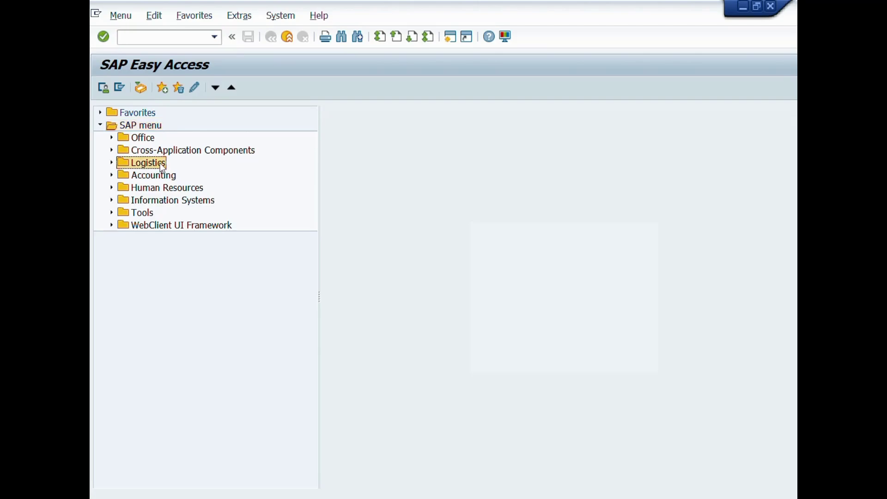
{"action": "left_click", "coordinate": [112, 164]}
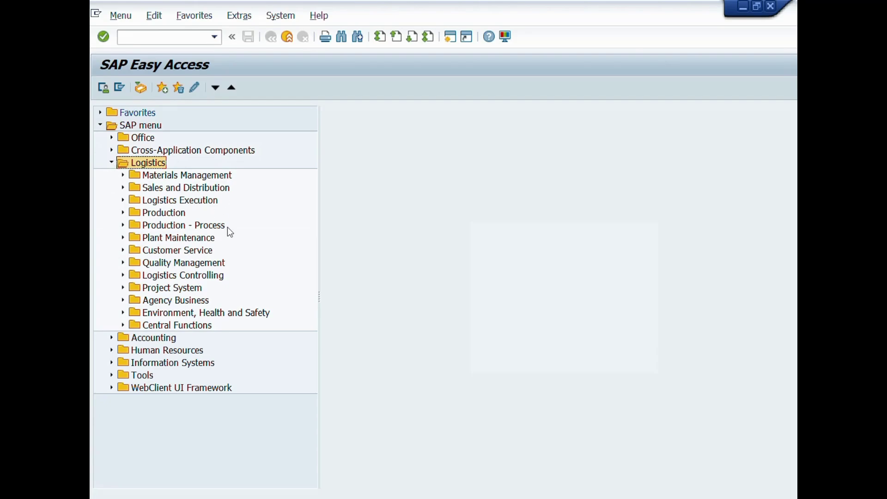
{"action": "left_click", "coordinate": [224, 176]}
{"action": "left_click", "coordinate": [228, 191]}
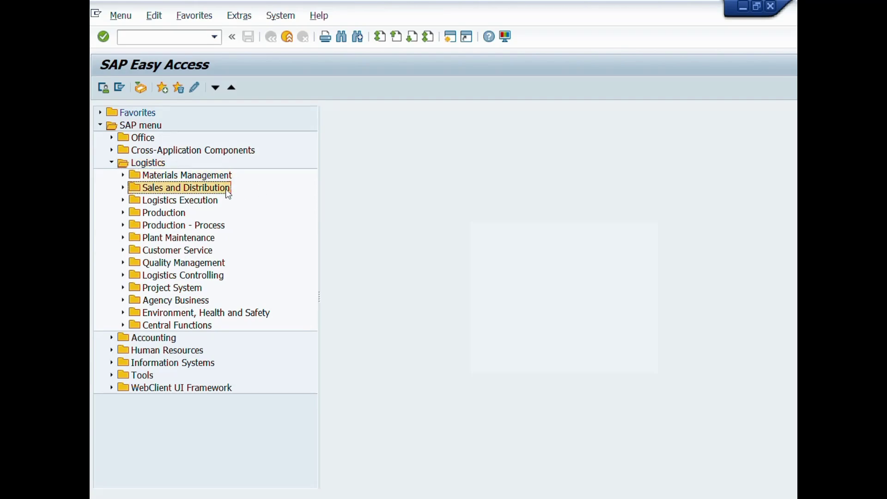
{"action": "left_click", "coordinate": [216, 203]}
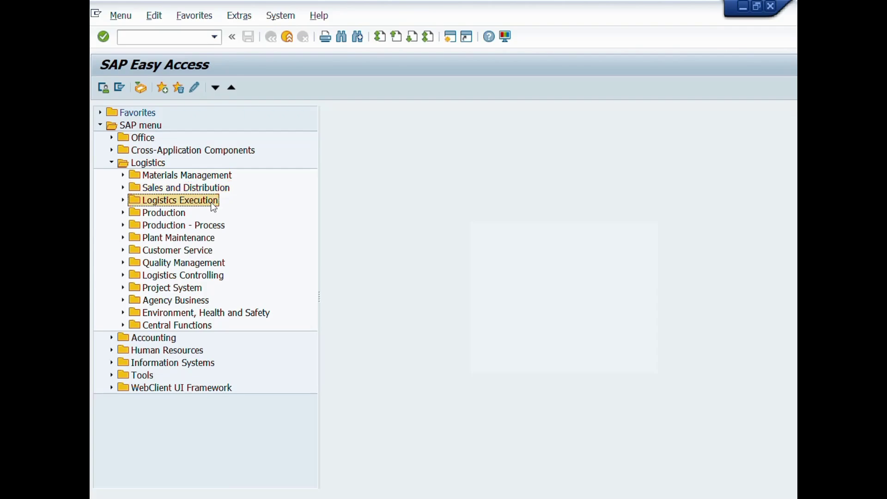
{"action": "left_click", "coordinate": [169, 216]}
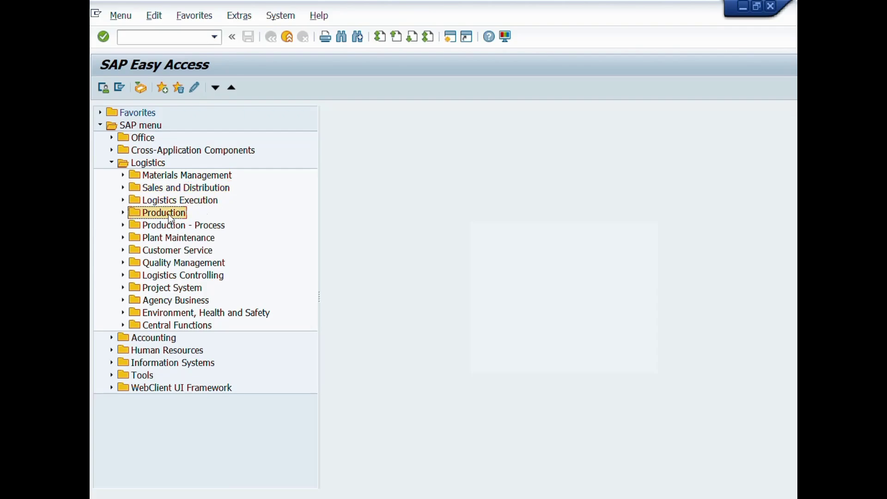
{"action": "left_click", "coordinate": [175, 238]}
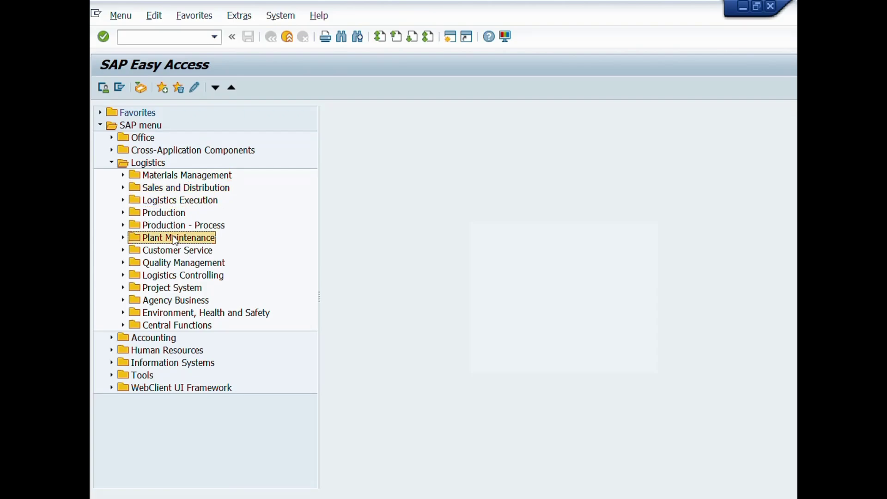
Expand Quality Management and review its subfolders, Quality Planning through Stability Study
{"action": "left_click", "coordinate": [224, 264]}
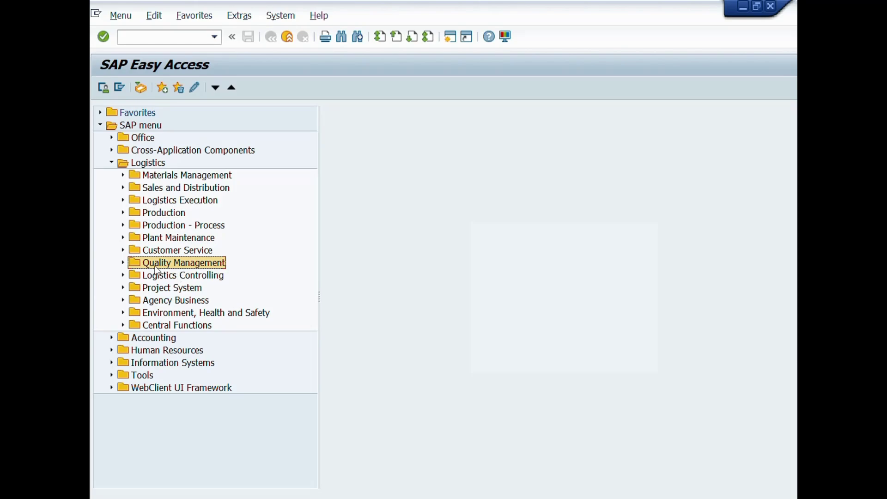
{"action": "left_click", "coordinate": [123, 263]}
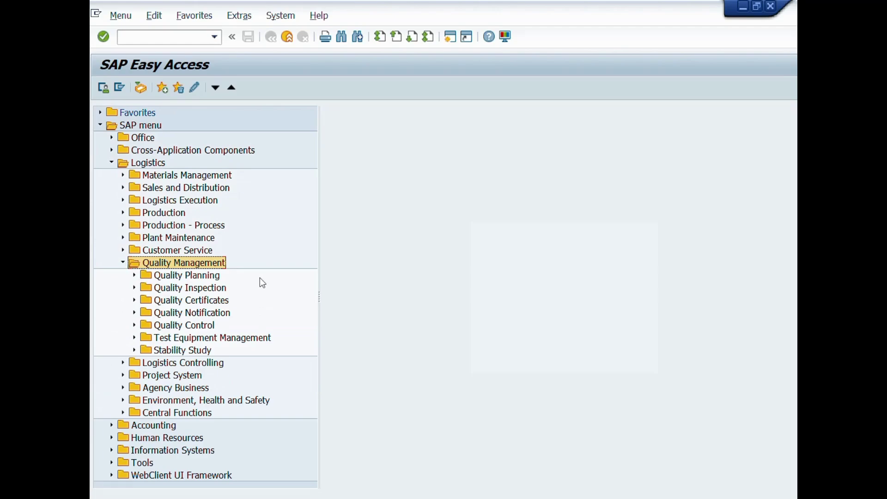
{"action": "left_click", "coordinate": [217, 276]}
{"action": "left_click", "coordinate": [226, 289]}
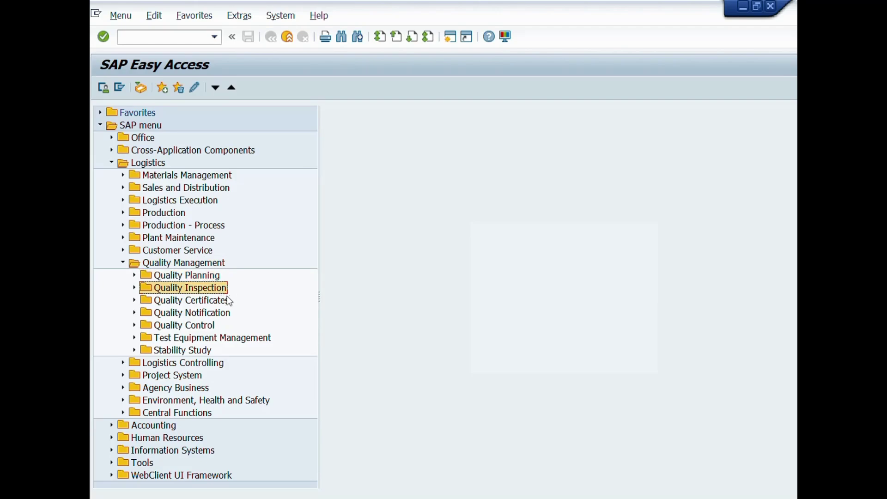
{"action": "left_click", "coordinate": [224, 301]}
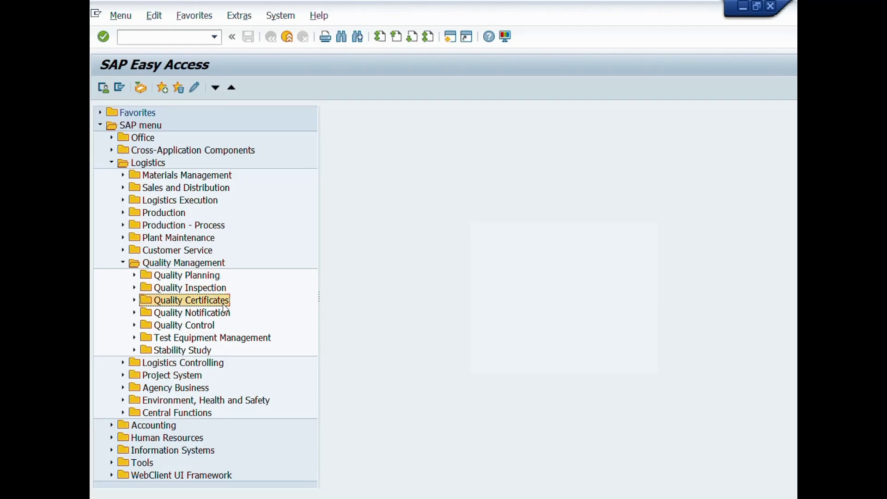
{"action": "left_click", "coordinate": [224, 318]}
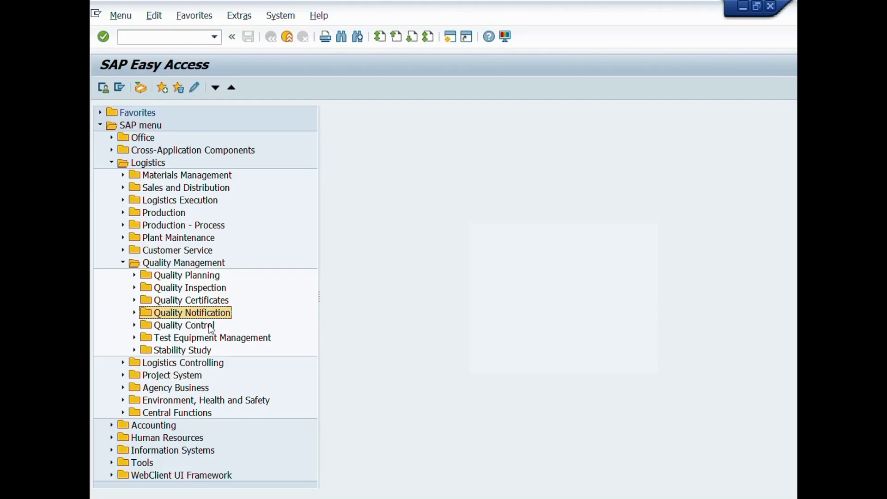
{"action": "left_click", "coordinate": [211, 327]}
{"action": "left_click", "coordinate": [227, 341]}
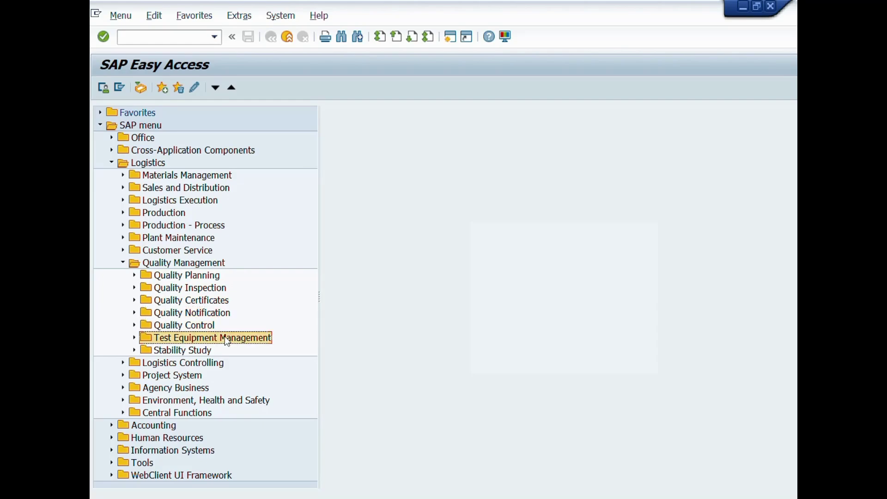
{"action": "left_click", "coordinate": [211, 349]}
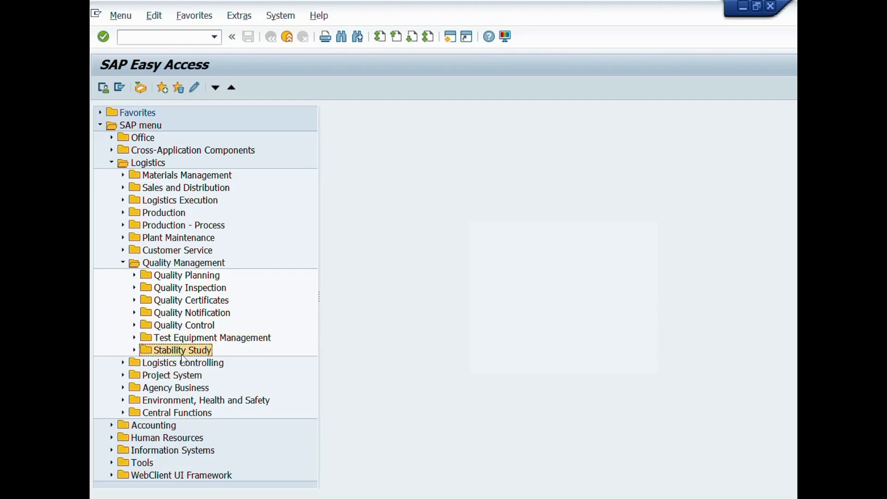
Expand Quality Planning > Basic Data, review Catalog through Sample, and select Inspection Characteristic
{"action": "left_click", "coordinate": [134, 275]}
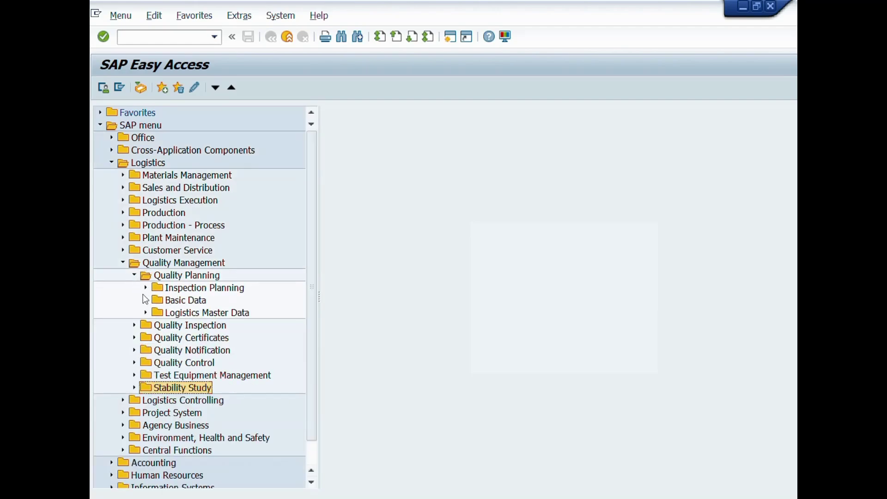
{"action": "left_click", "coordinate": [175, 301]}
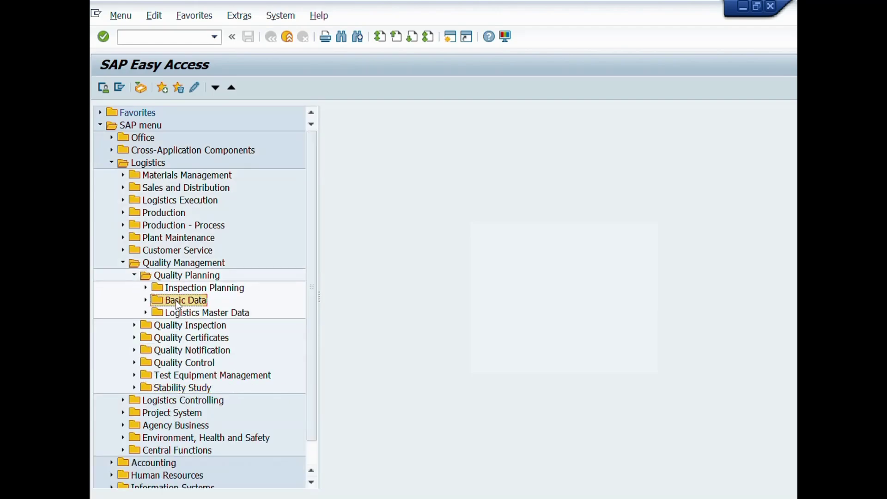
{"action": "left_click", "coordinate": [146, 300]}
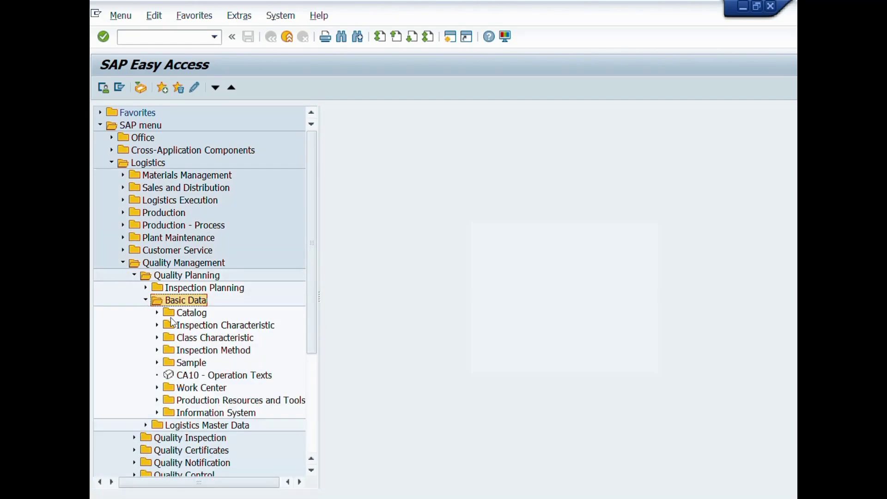
{"action": "left_click", "coordinate": [200, 316]}
{"action": "left_click", "coordinate": [246, 330]}
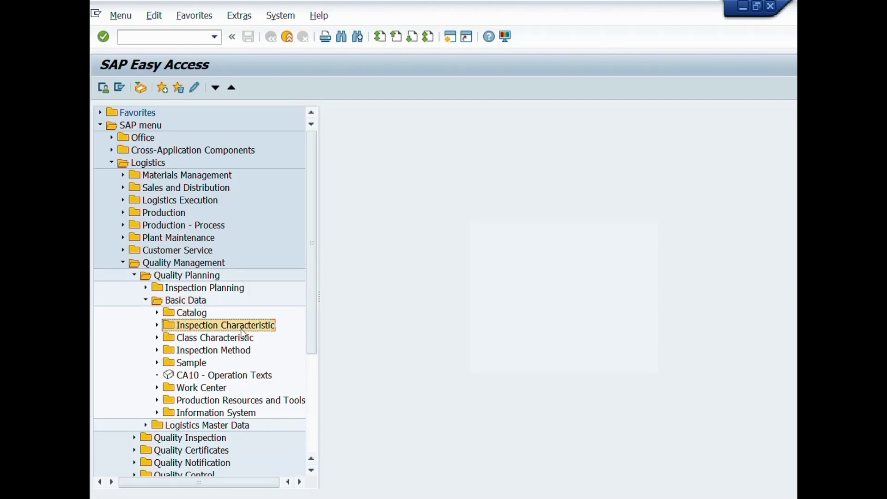
{"action": "left_click", "coordinate": [235, 339]}
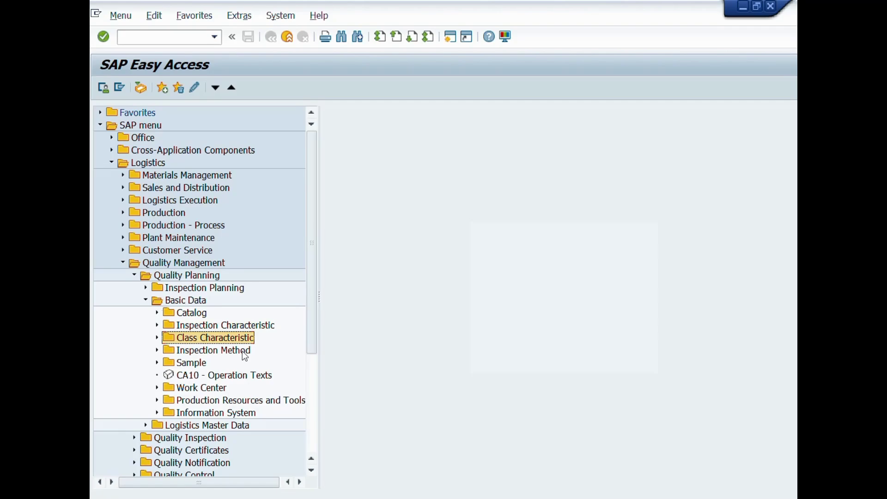
{"action": "left_click", "coordinate": [242, 351]}
{"action": "left_click", "coordinate": [196, 364]}
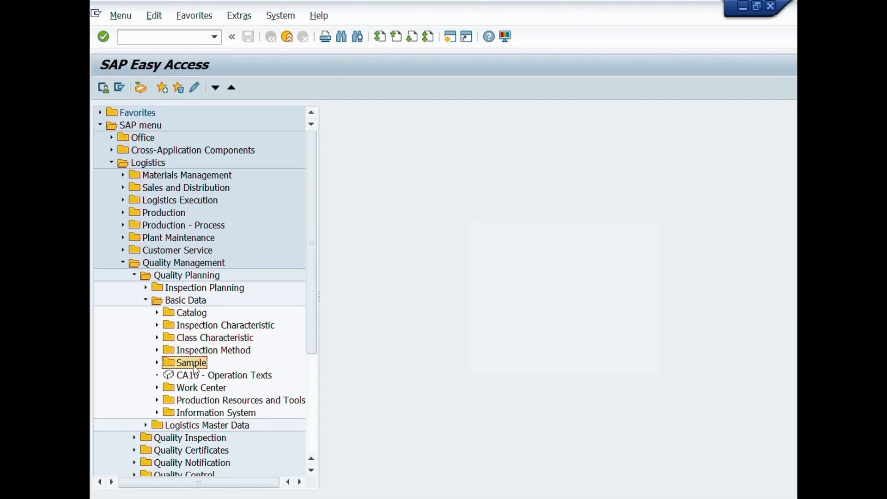
{"action": "left_click", "coordinate": [192, 326]}
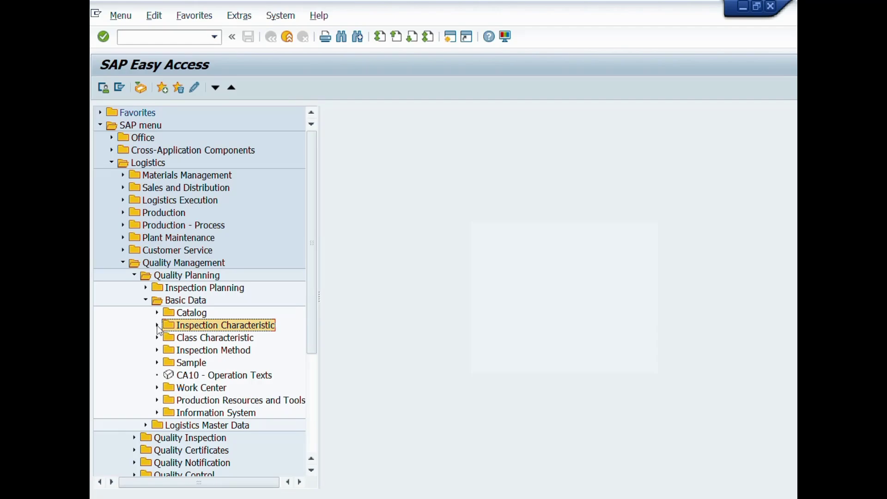
Expand Inspection Characteristic and review QS21 Create, QS22 Create Version, change, display and list
{"action": "left_click", "coordinate": [157, 326]}
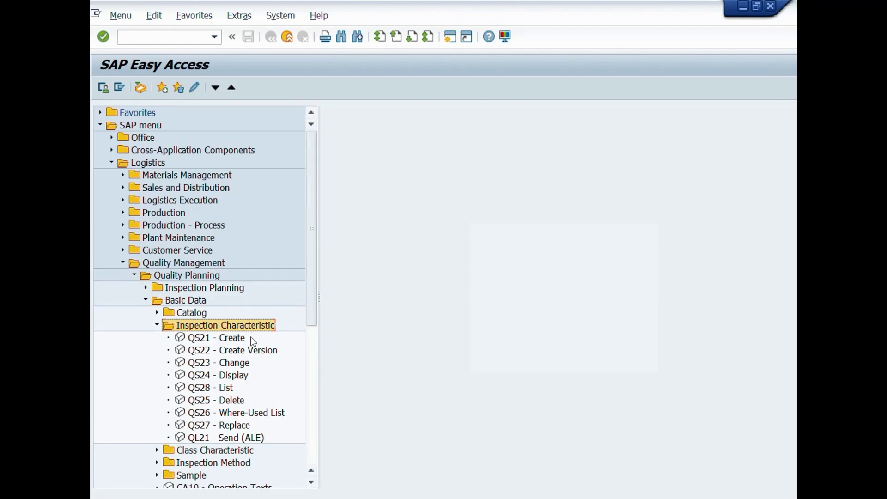
{"action": "left_click", "coordinate": [209, 340]}
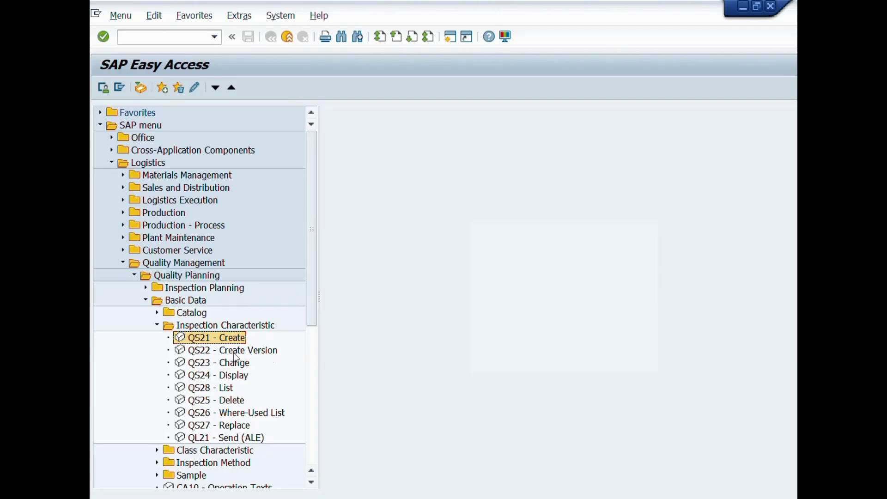
{"action": "left_click", "coordinate": [249, 350]}
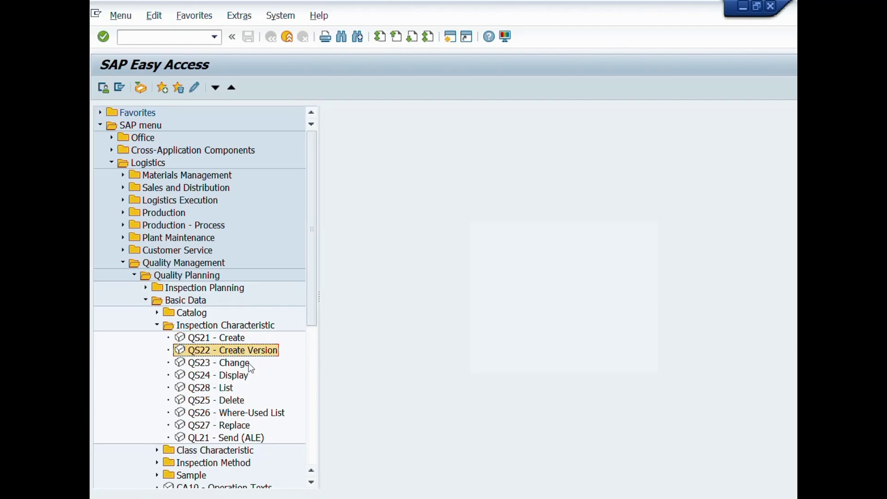
{"action": "left_click", "coordinate": [229, 368]}
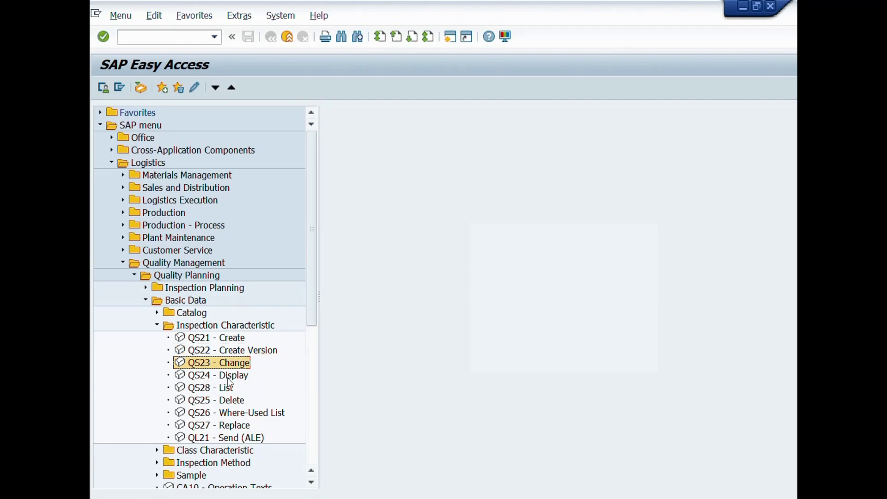
{"action": "left_click", "coordinate": [228, 378]}
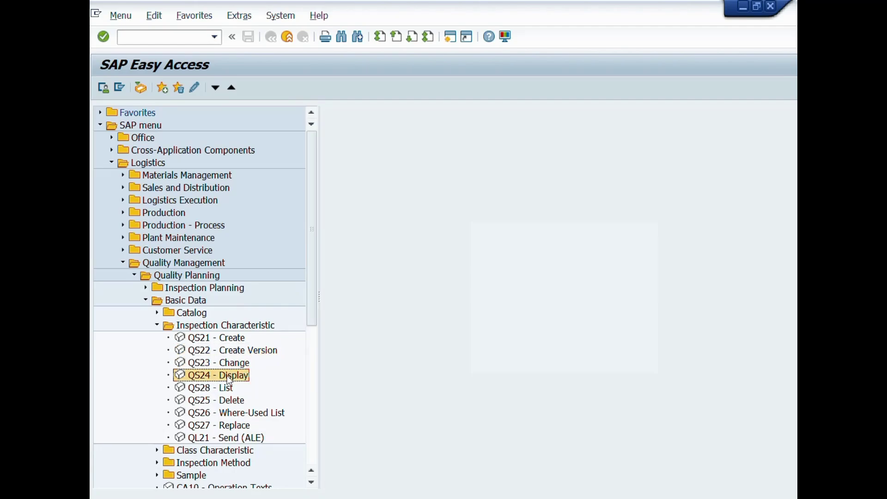
{"action": "left_click", "coordinate": [200, 391]}
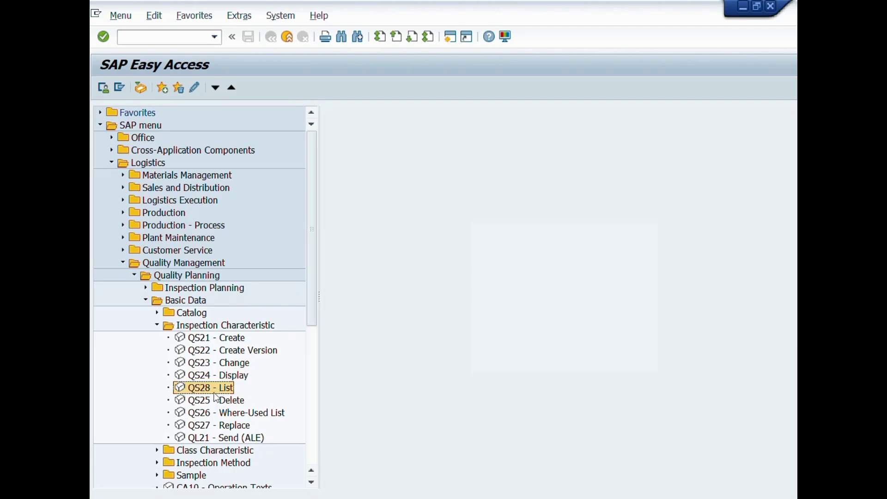
Review the delete, where-used and replace transactions, then enter transaction code QS21
{"action": "left_click", "coordinate": [226, 401]}
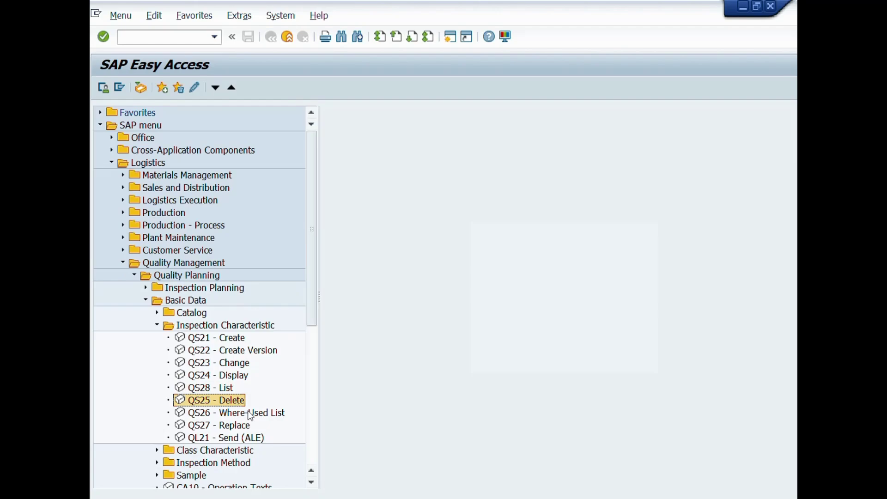
{"action": "left_click", "coordinate": [273, 416]}
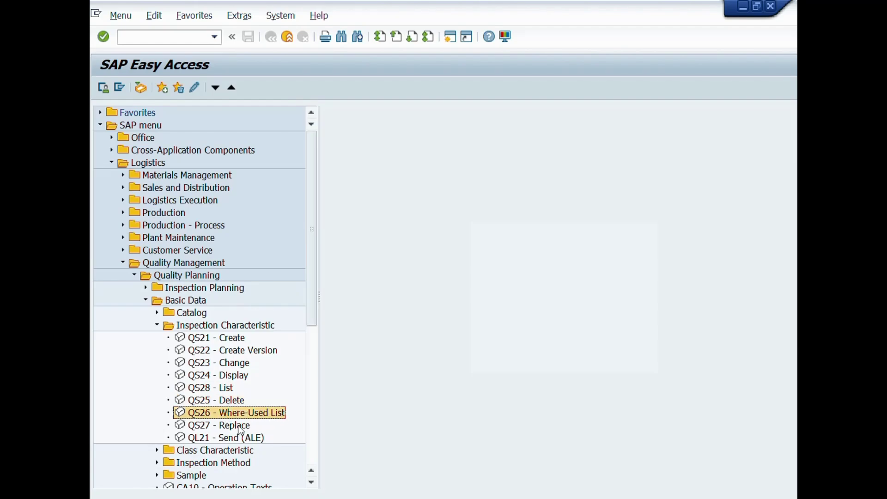
{"action": "left_click", "coordinate": [215, 428]}
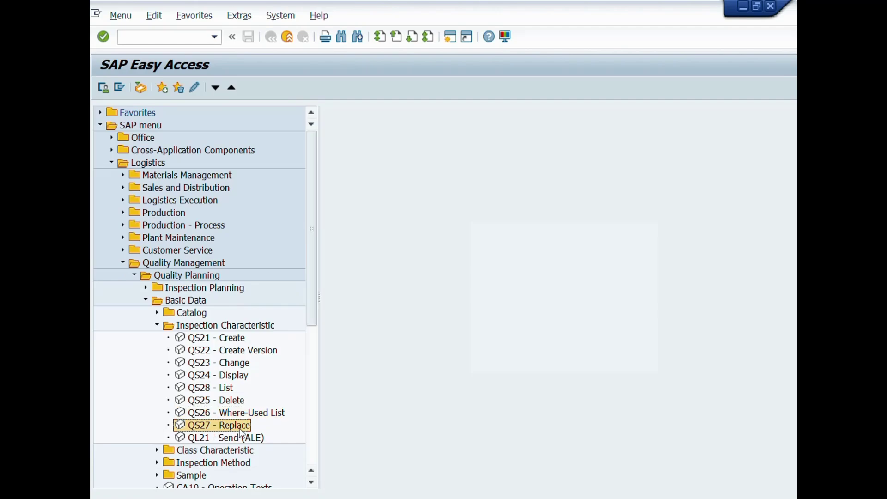
{"action": "left_click", "coordinate": [232, 340]}
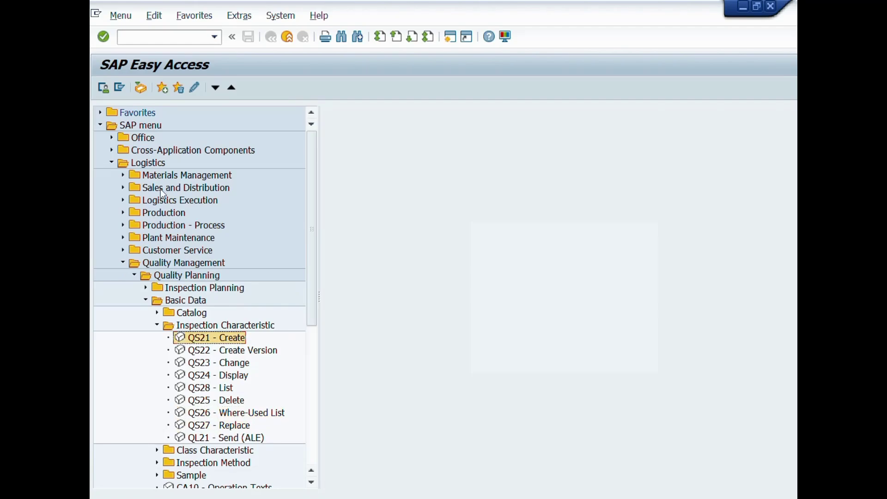
{"action": "left_click", "coordinate": [155, 37]}
{"action": "type", "text": "QS21"}
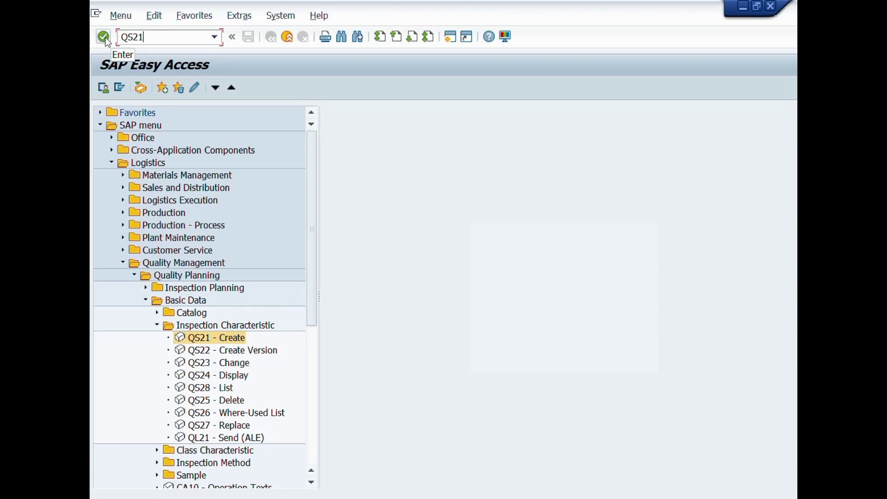
Run QS21 to open Create Master Inspection Characteristic and clear the default Plant value
{"action": "left_click", "coordinate": [104, 38]}
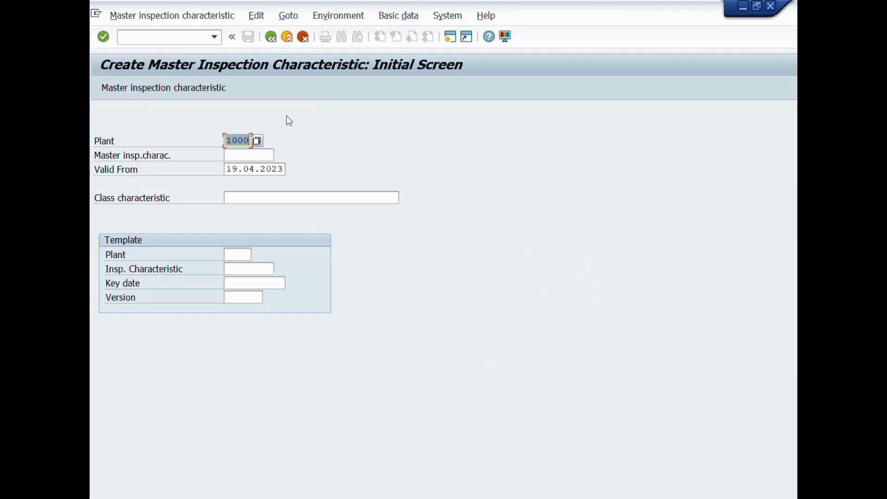
{"action": "key", "text": "BackSpace"}
{"action": "left_click", "coordinate": [115, 141]}
{"action": "left_click", "coordinate": [243, 140]}
Enter plant 1000 and master inspection characteristic TEST0011, then check the valid-from date
{"action": "type", "text": "1000"}
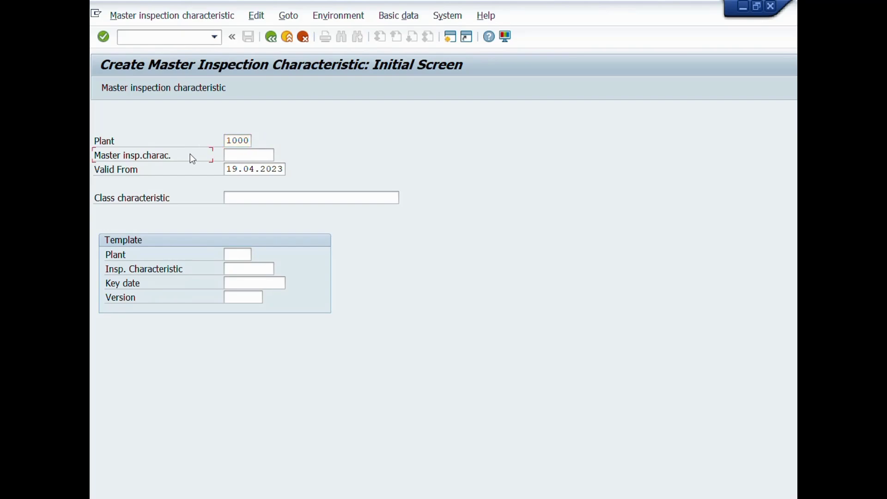
{"action": "left_click", "coordinate": [238, 154]}
{"action": "left_click", "coordinate": [156, 156]}
{"action": "left_click", "coordinate": [253, 154]}
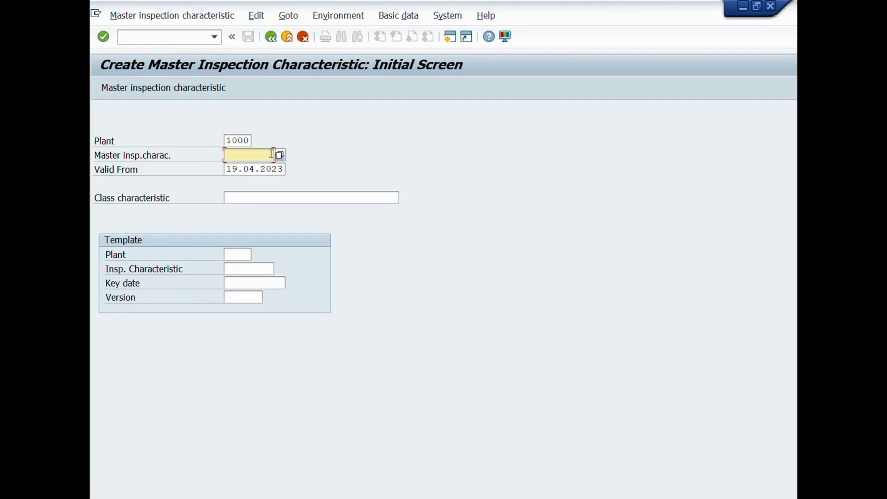
{"action": "type", "text": "TEST0011"}
{"action": "left_click", "coordinate": [126, 174]}
{"action": "left_click_drag", "start_coordinate": [230, 168], "coordinate": [261, 190]}
{"action": "left_click", "coordinate": [142, 172]}
Read the class characteristic F1 help, close it, and return to the valid-from date 19.04.2023
{"action": "key", "text": "F1"}
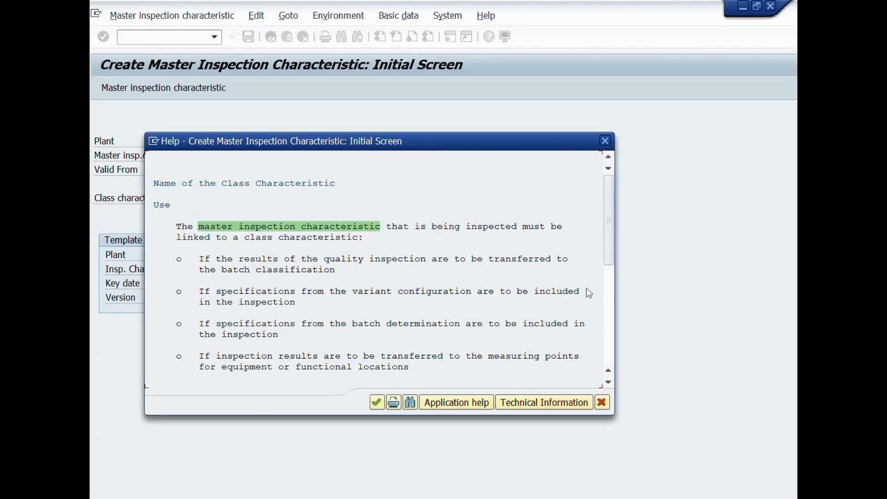
{"action": "scroll", "coordinate": [611, 301], "scroll_direction": "down", "scroll_amount": 4}
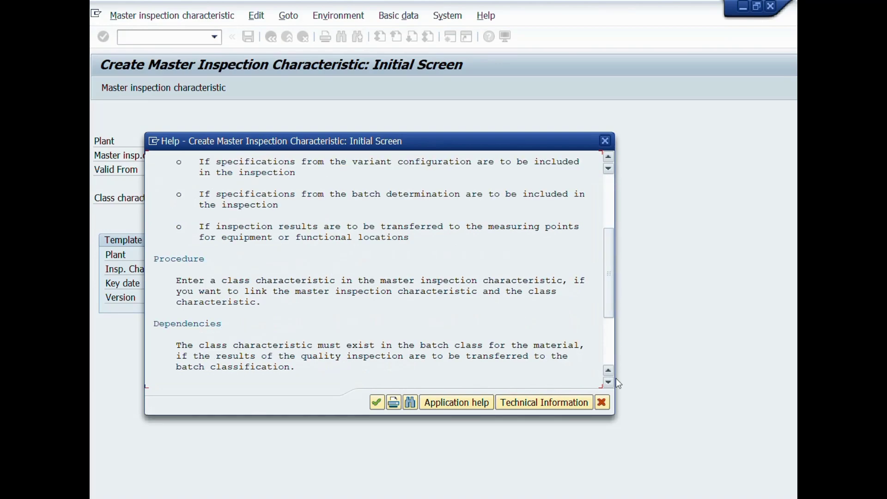
{"action": "left_click", "coordinate": [602, 402]}
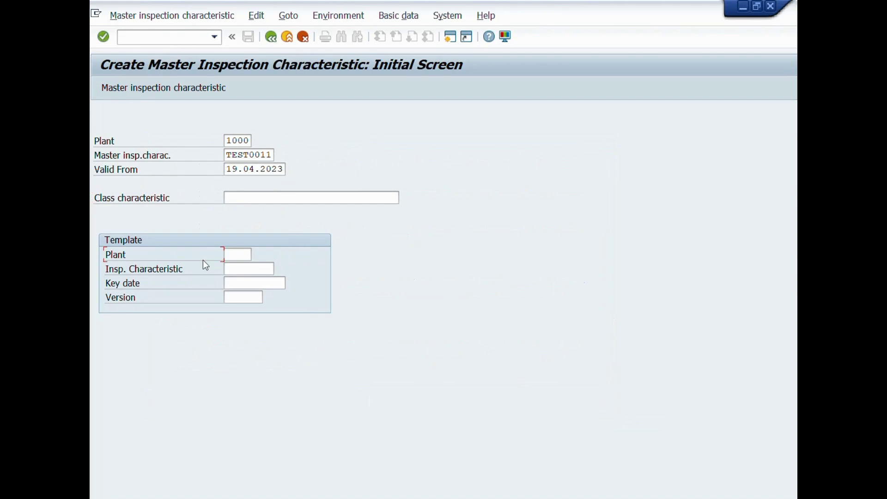
{"action": "left_click", "coordinate": [131, 287]}
{"action": "left_click", "coordinate": [237, 139]}
{"action": "left_click", "coordinate": [244, 155]}
{"action": "left_click", "coordinate": [240, 169]}
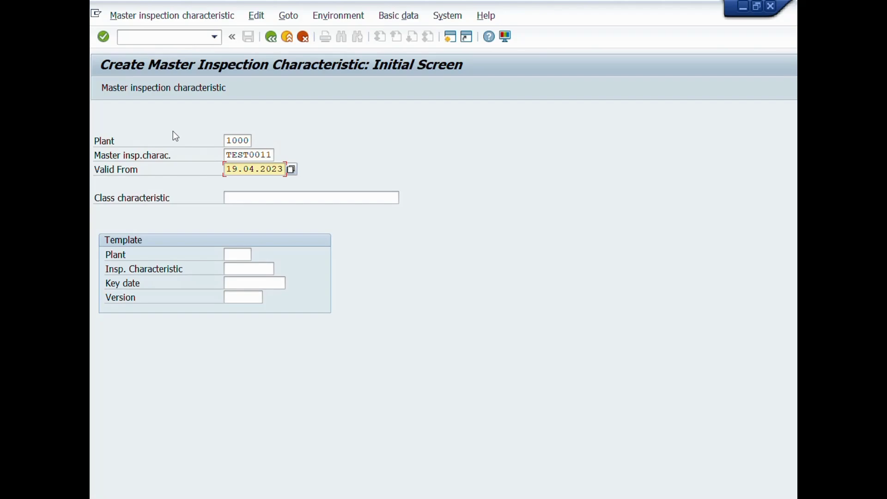
Proceed to General Data and browse preset control keys such as 1001 without choosing one
{"action": "left_click", "coordinate": [102, 37]}
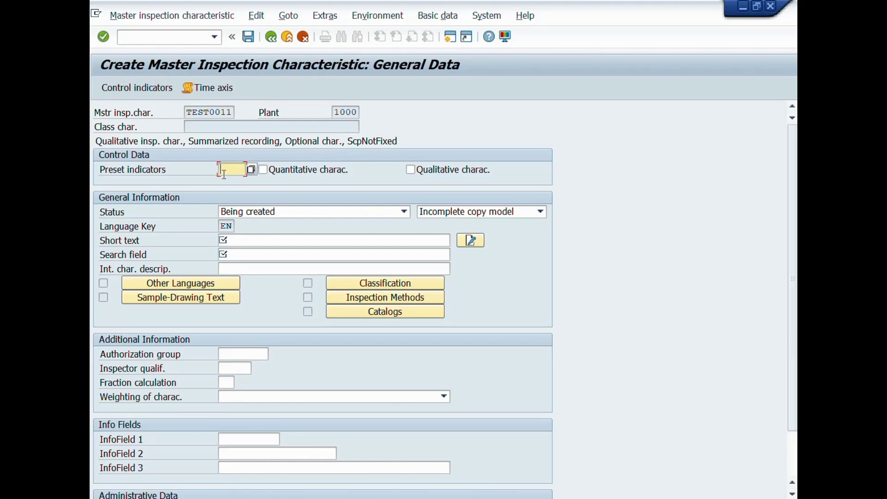
{"action": "left_click", "coordinate": [208, 170]}
{"action": "left_click", "coordinate": [248, 171]}
{"action": "left_click", "coordinate": [251, 170]}
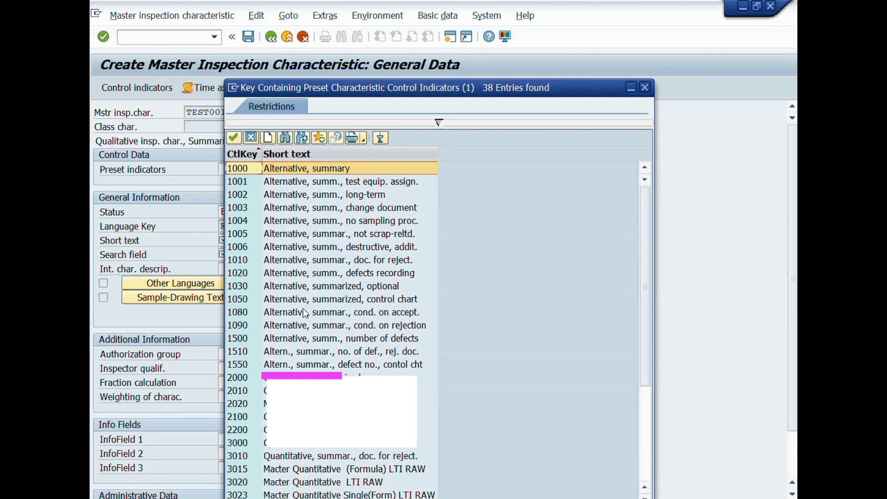
{"action": "left_click", "coordinate": [323, 403]}
{"action": "left_click", "coordinate": [323, 416]}
{"action": "left_click", "coordinate": [351, 182]}
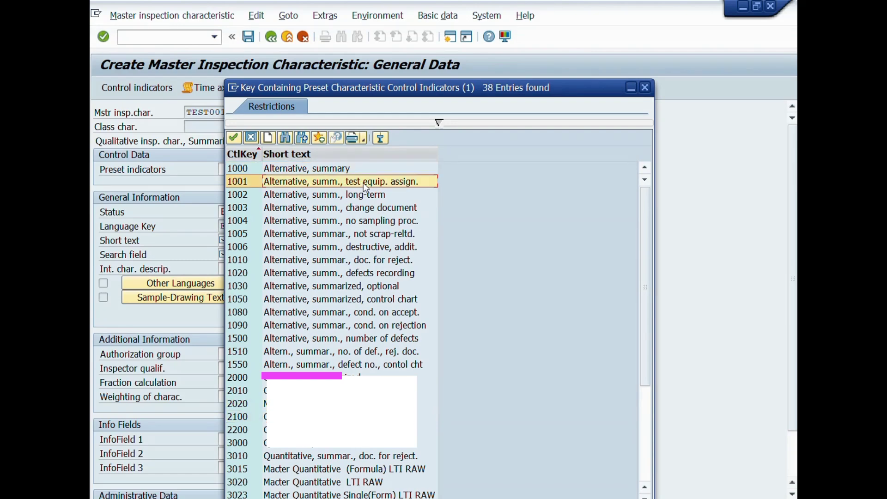
{"action": "left_click", "coordinate": [644, 88]}
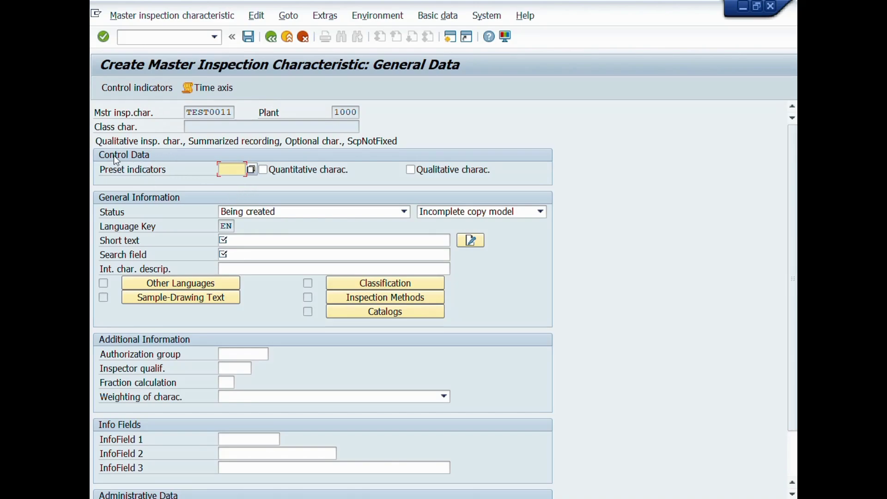
Mark TEST0011 as qualitative, set status Released, and review the copy model options
{"action": "left_click", "coordinate": [411, 171]}
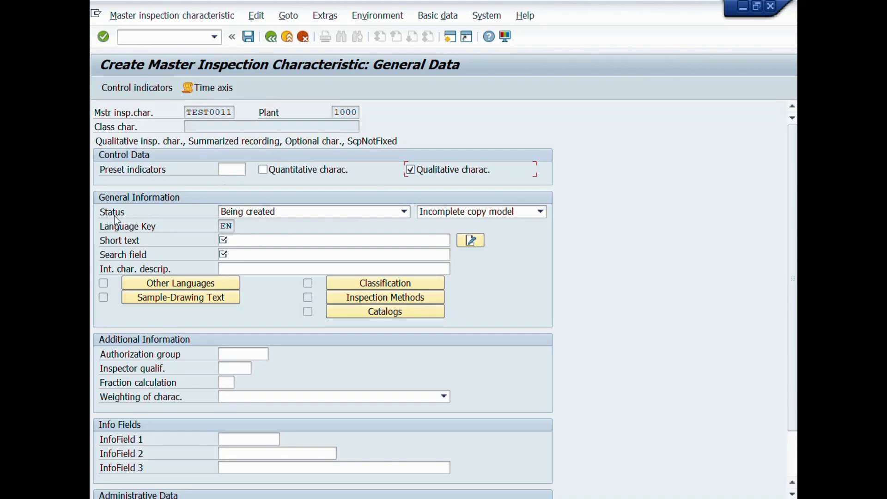
{"action": "left_click", "coordinate": [289, 212]}
{"action": "left_click", "coordinate": [255, 236]}
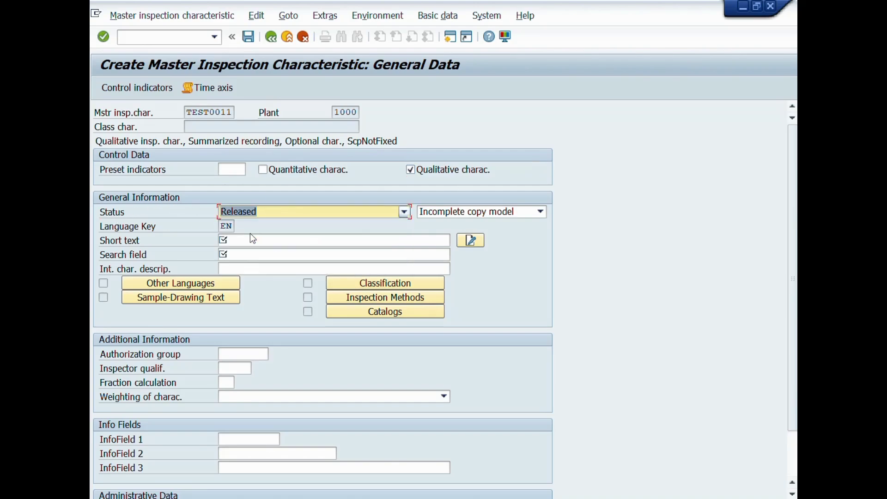
{"action": "left_click", "coordinate": [443, 212]}
{"action": "left_click", "coordinate": [442, 224]}
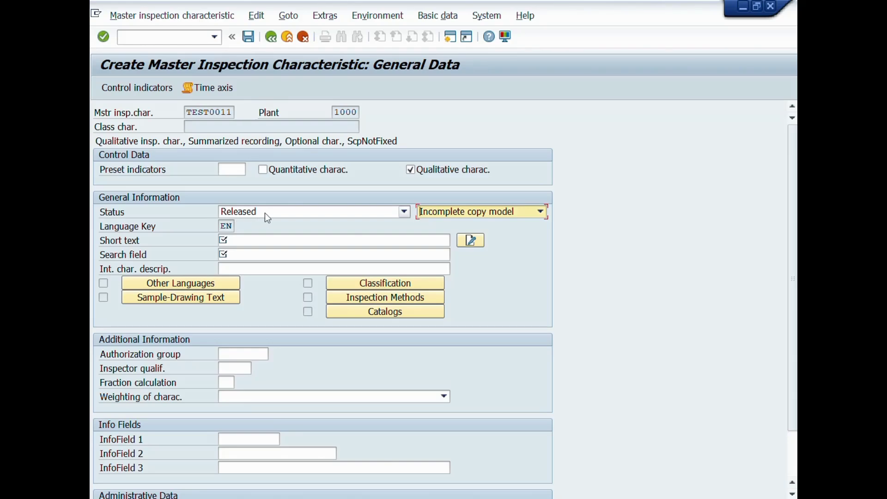
Read the F1 help for the Status field, then close it
{"action": "left_click", "coordinate": [110, 218]}
{"action": "key", "text": "F1"}
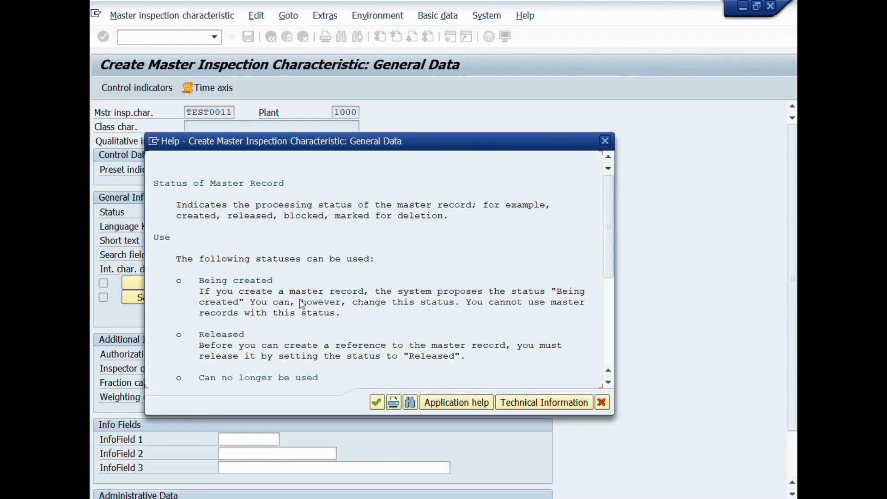
{"action": "scroll", "coordinate": [299, 299], "scroll_direction": "down", "scroll_amount": 3}
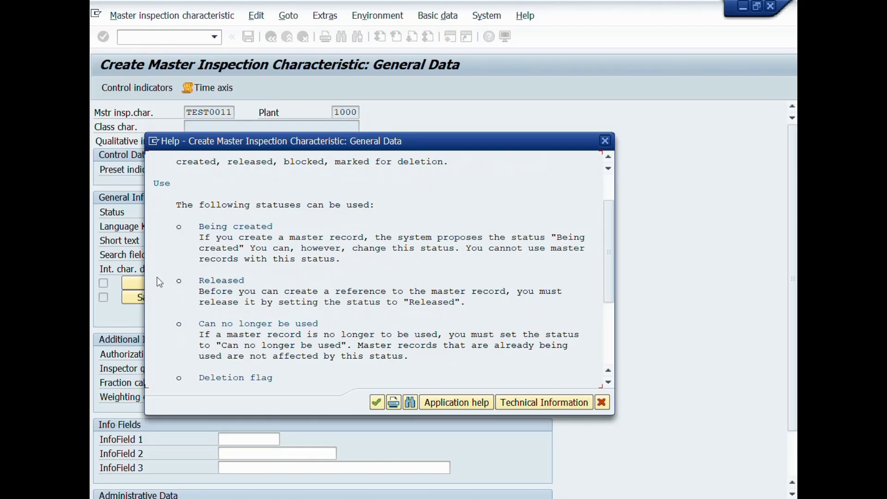
{"action": "left_click", "coordinate": [601, 402]}
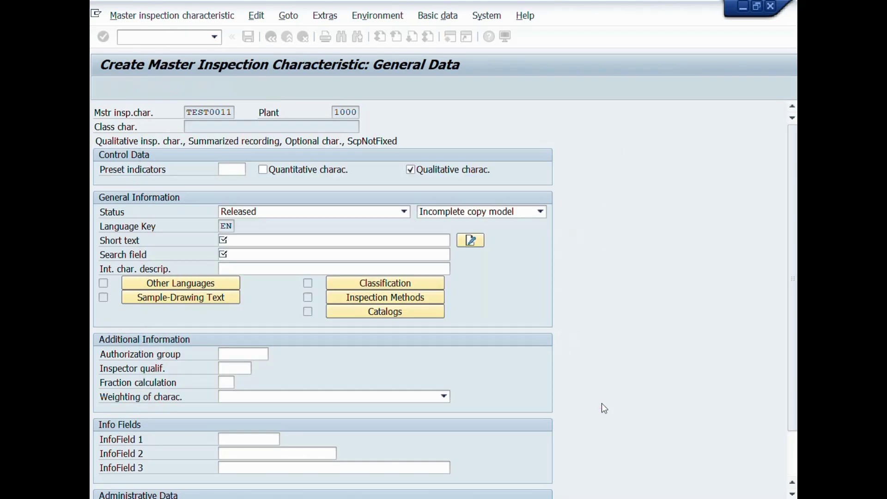
Enter the short text PHYSICAL APPEARANCE
{"action": "left_click", "coordinate": [259, 240]}
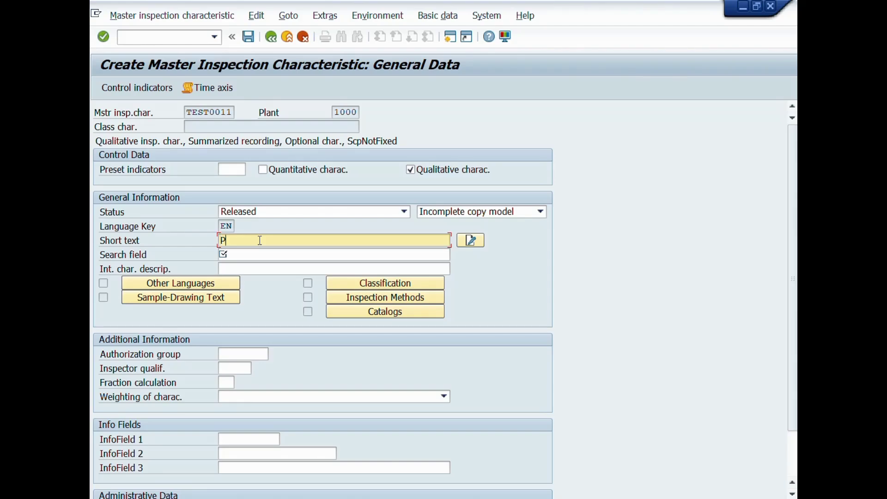
{"action": "type", "text": "PHYSICAL "}
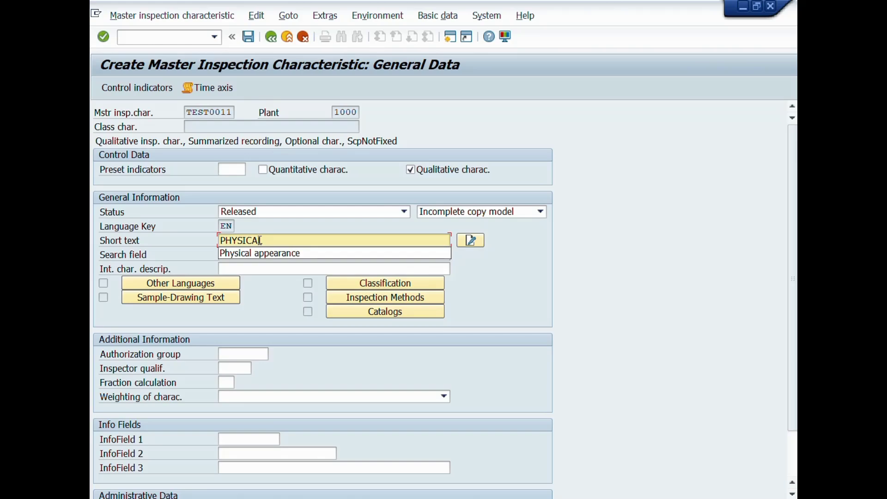
{"action": "type", "text": "APPEARANCE"}
{"action": "key", "text": "Down"}
{"action": "key", "text": "Tab"}
{"action": "key", "text": "Tab"}
{"action": "key", "text": "shift+Tab"}
{"action": "key", "text": "shift+Tab"}
{"action": "key", "text": "ctrl+c"}
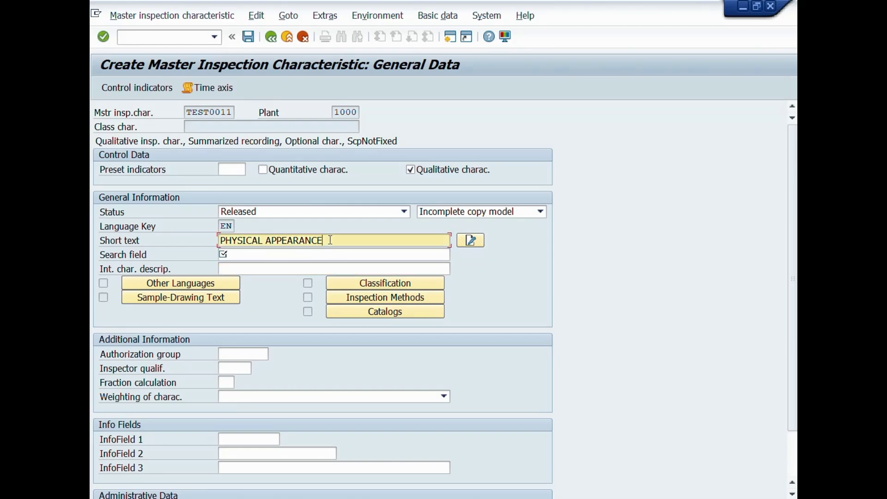
{"action": "key", "text": "Home"}
Paste PHYSICAL APPEARANCE into the Search field and remove the extra X's from the short text
{"action": "left_click", "coordinate": [311, 255]}
{"action": "key", "text": "ctrl+v"}
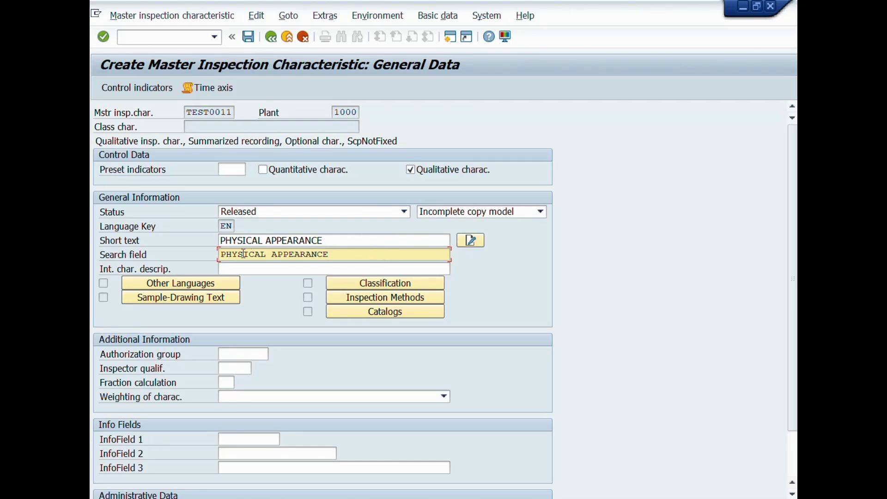
{"action": "left_click", "coordinate": [345, 241]}
{"action": "type", "text": "XXXXXXXXXXXXXXXXXXXXX"}
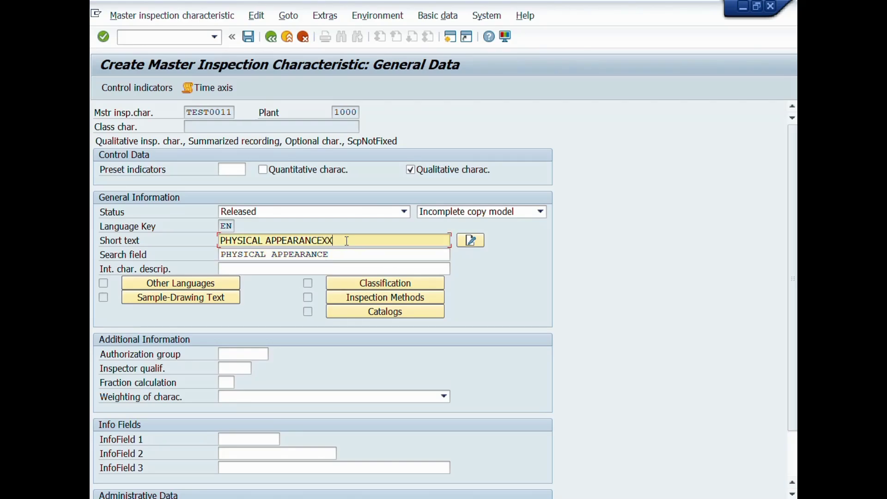
{"action": "key", "text": "shift+Left"}
{"action": "key", "text": "shift+Left"}
{"action": "key", "text": "shift+Left"}
{"action": "key", "text": "shift+Left"}
{"action": "key", "text": "shift+Left"}
{"action": "key", "text": "shift+Left"}
{"action": "key", "text": "shift+Left"}
{"action": "key", "text": "shift+Left"}
{"action": "key", "text": "shift+Left"}
{"action": "key", "text": "shift+Left"}
{"action": "key", "text": "shift+Left"}
{"action": "key", "text": "shift+Left"}
{"action": "key", "text": "shift+Left"}
{"action": "key", "text": "shift+Left"}
{"action": "key", "text": "shift+Left"}
{"action": "key", "text": "shift+Left"}
{"action": "key", "text": "shift+Left"}
{"action": "key", "text": "shift+Left"}
{"action": "key", "text": "shift+Left"}
{"action": "key", "text": "shift+Left"}
{"action": "key", "text": "shift+Left"}
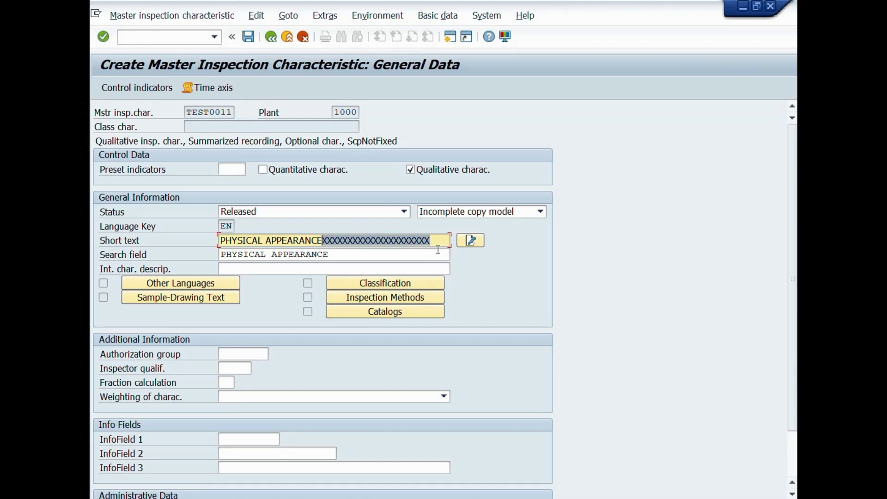
{"action": "key", "text": "Delete"}
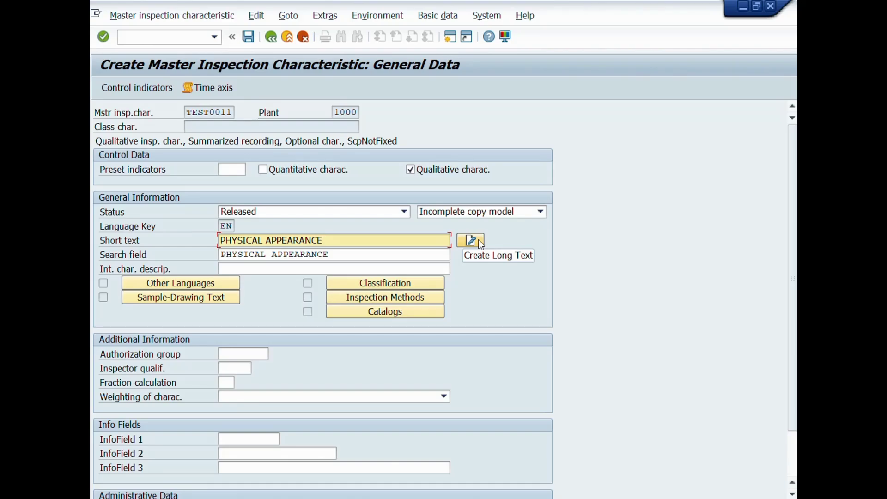
In the control indicators, read the Charac. attribute help and check Sampling procedure
{"action": "key", "text": "Return"}
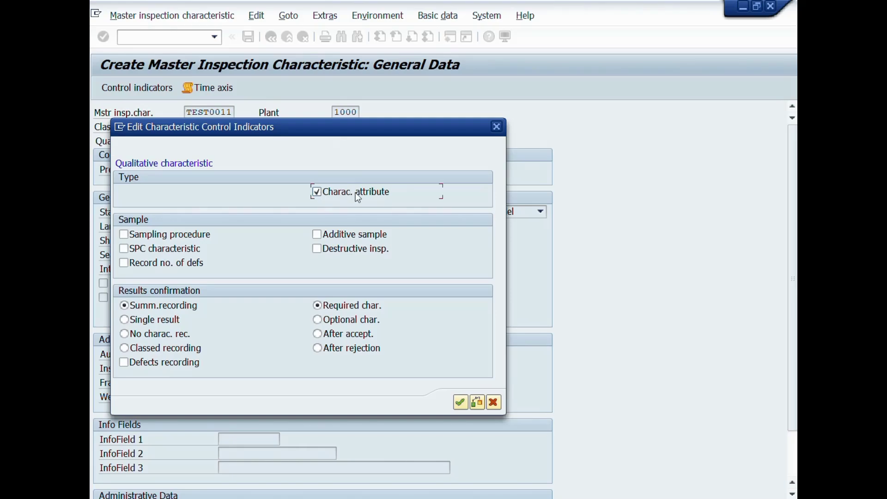
{"action": "key", "text": "F1"}
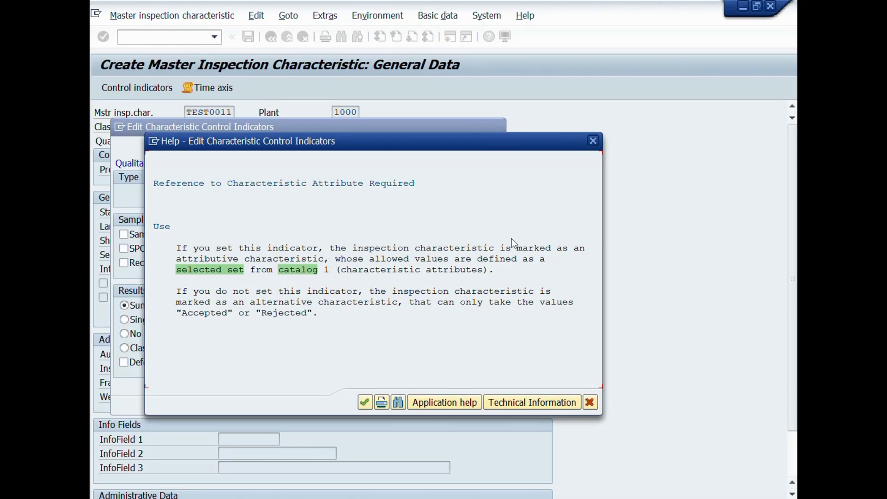
{"action": "left_click", "coordinate": [590, 402]}
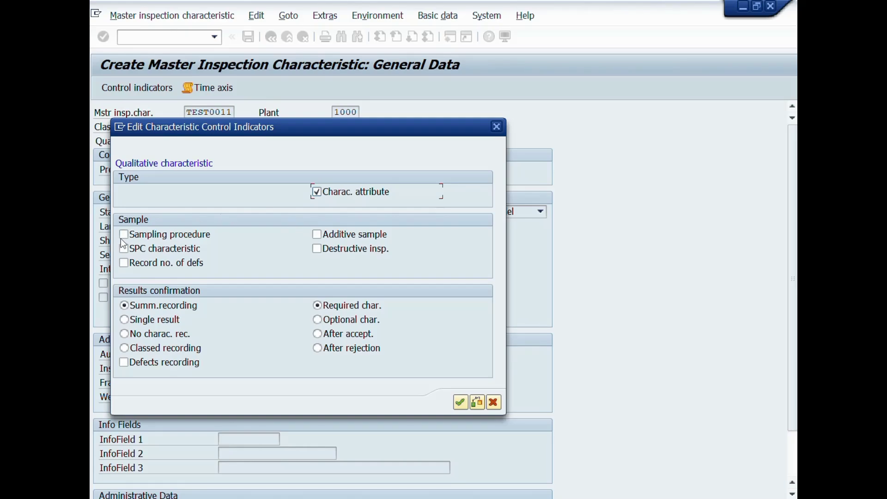
{"action": "left_click", "coordinate": [163, 239]}
{"action": "key", "text": "F1"}
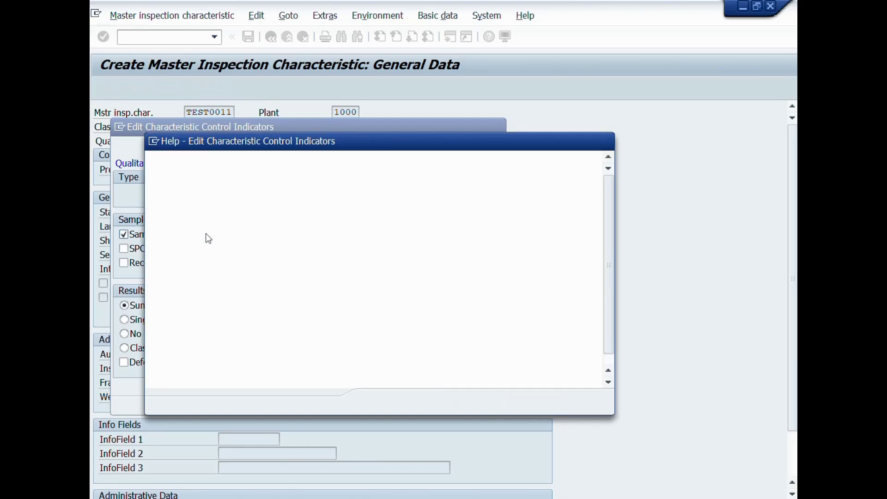
{"action": "left_click", "coordinate": [359, 272]}
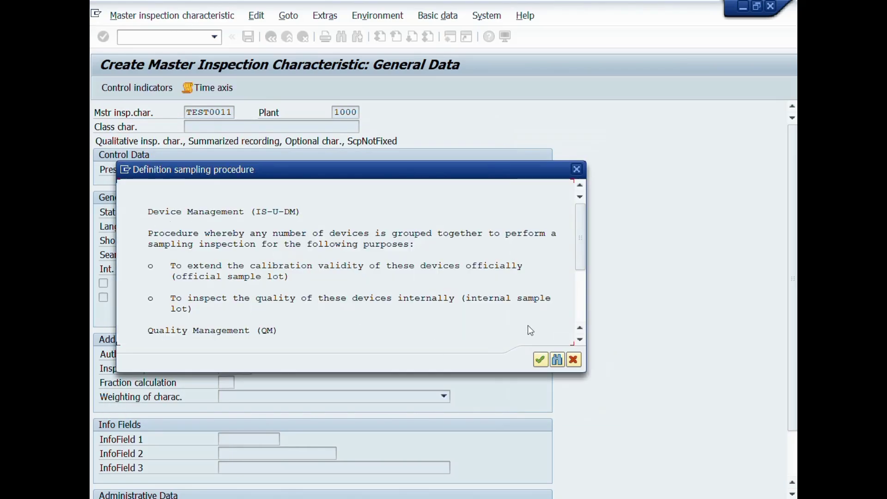
{"action": "left_click", "coordinate": [574, 359]}
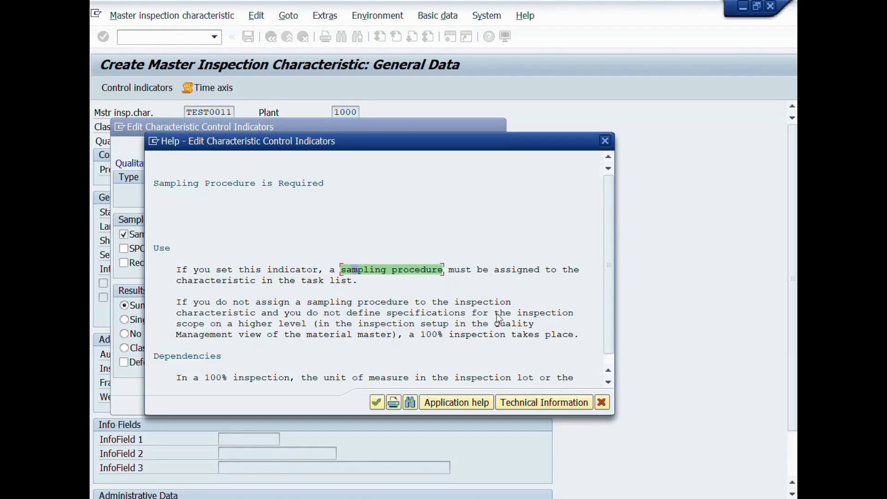
{"action": "left_click", "coordinate": [602, 402]}
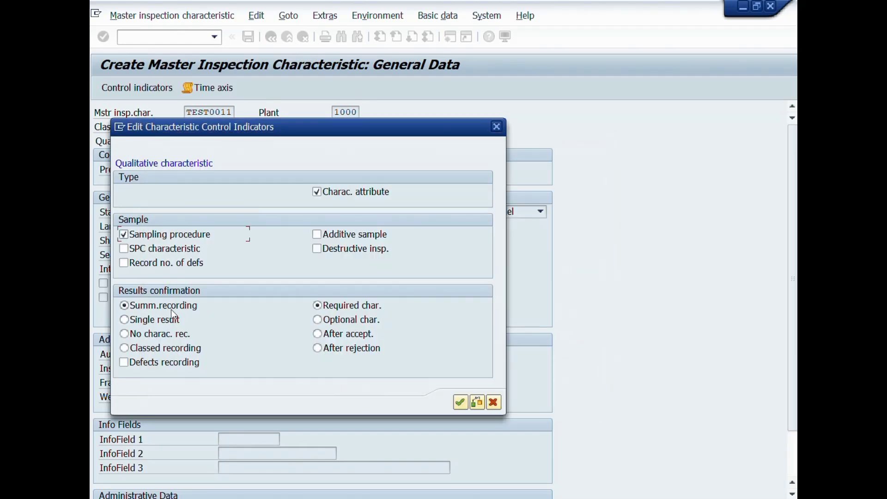
Keep Summarized recording and Required characteristic, reading the Required char. help
{"action": "left_click", "coordinate": [169, 323]}
{"action": "left_click", "coordinate": [134, 304]}
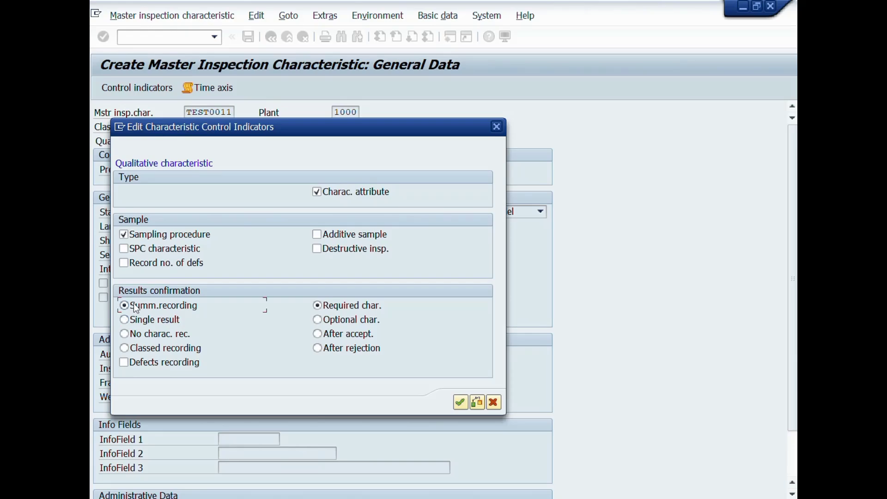
{"action": "left_click", "coordinate": [344, 318]}
{"action": "left_click", "coordinate": [342, 305]}
{"action": "key", "text": "F1"}
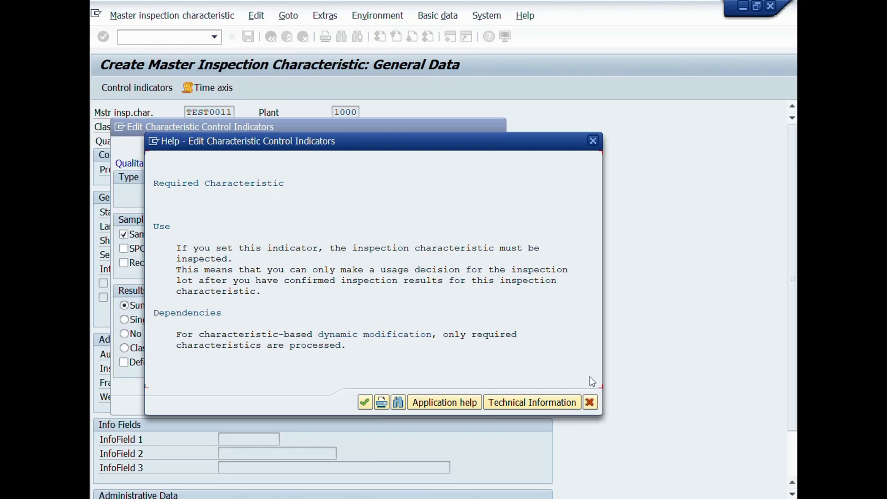
{"action": "left_click", "coordinate": [590, 401]}
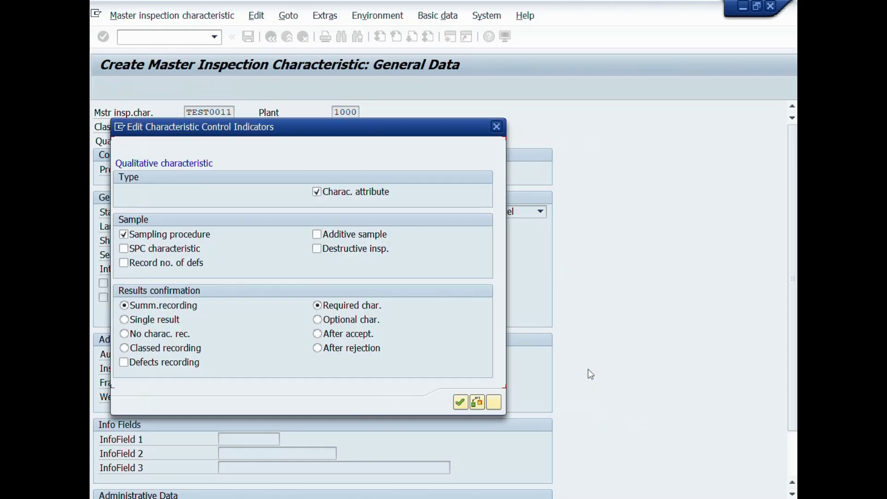
Accept both pages of control indicators: qualitative, summarized recording, required characteristic, fixed scope
{"action": "left_click", "coordinate": [459, 403]}
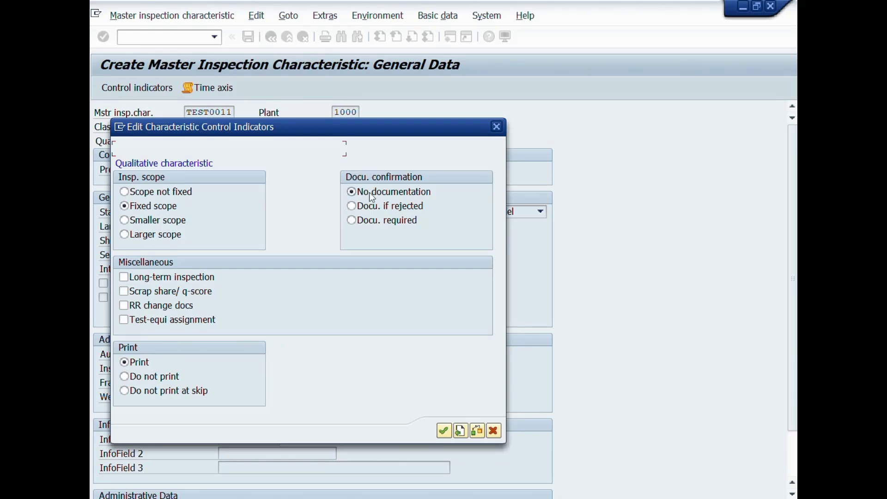
{"action": "left_click", "coordinate": [442, 431]}
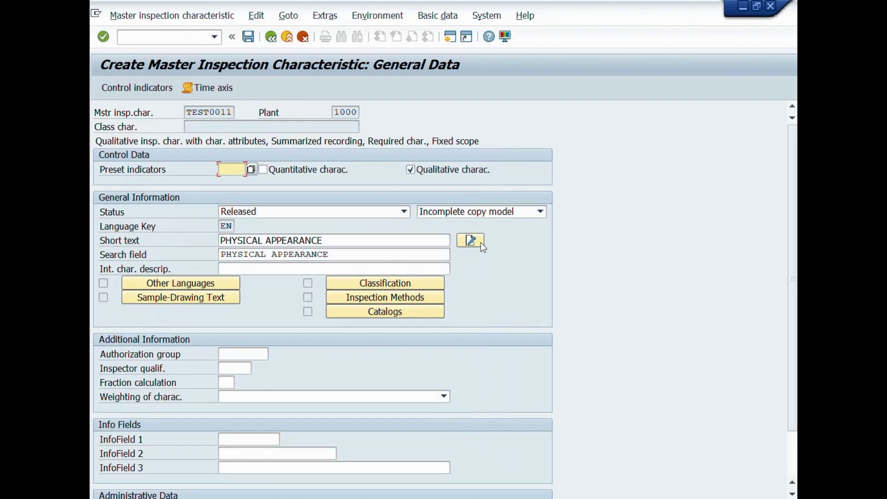
Save master inspection characteristic TEST0011 'PHYSICAL APPEARANCE' for plant 1000
{"action": "left_click", "coordinate": [376, 242]}
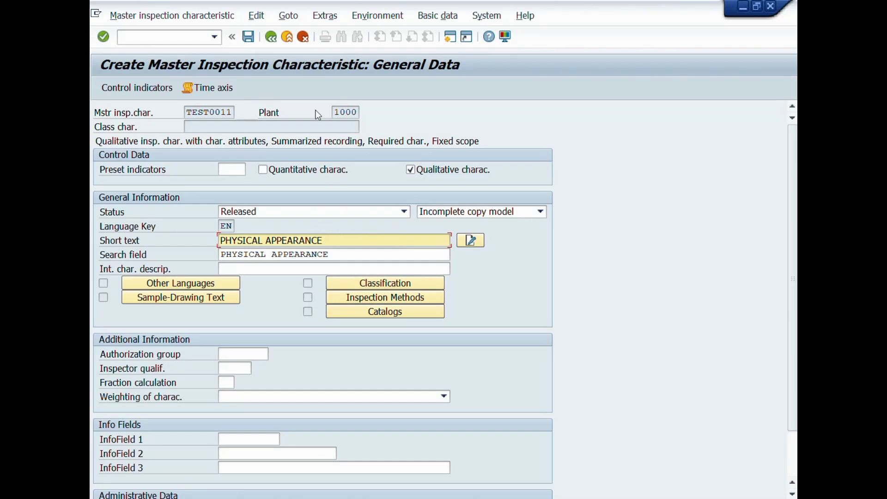
{"action": "left_click", "coordinate": [249, 38]}
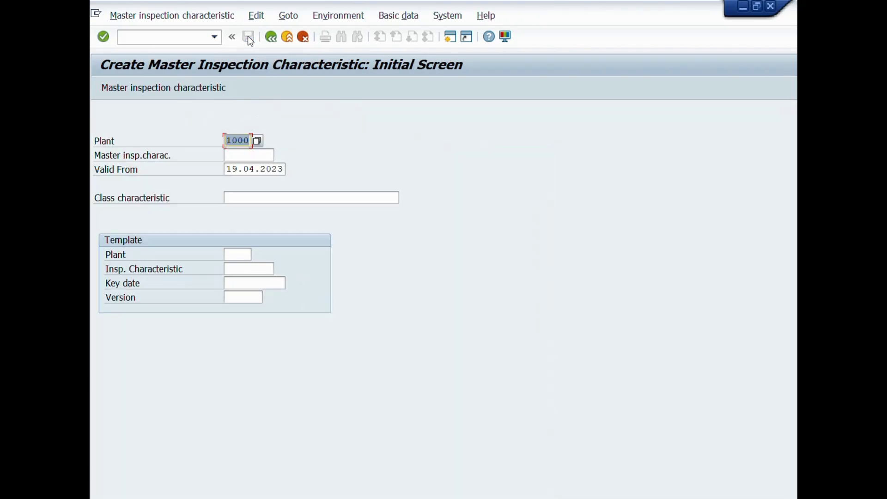